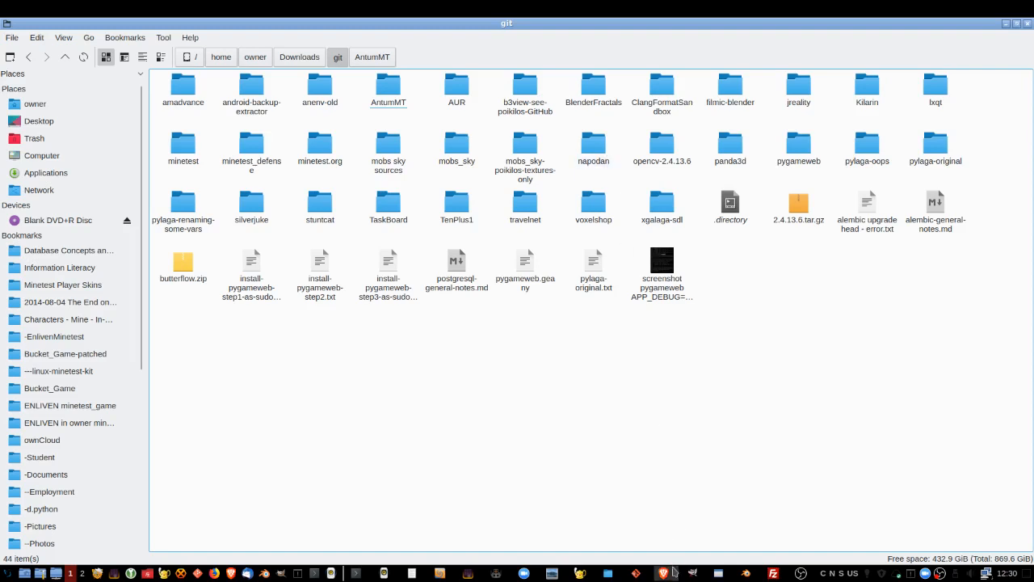
- Switch to the web browser, play a short part of the Minetest Mesecons video, pause it and minimize the browser
{"action": "left_click", "coordinate": [666, 574]}
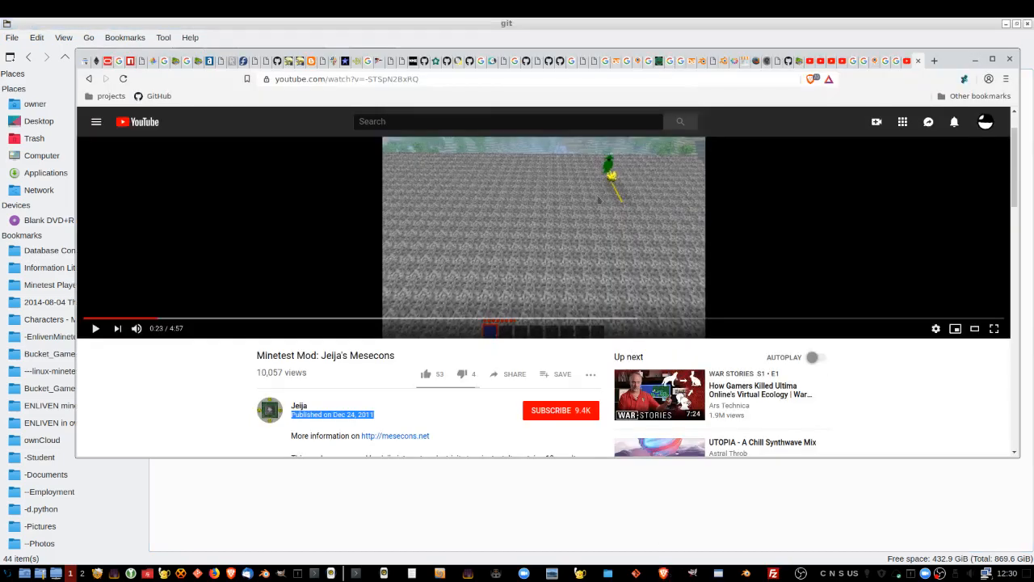
{"action": "scroll", "coordinate": [618, 186], "scroll_direction": "up", "scroll_amount": 1}
{"action": "left_click", "coordinate": [622, 198]}
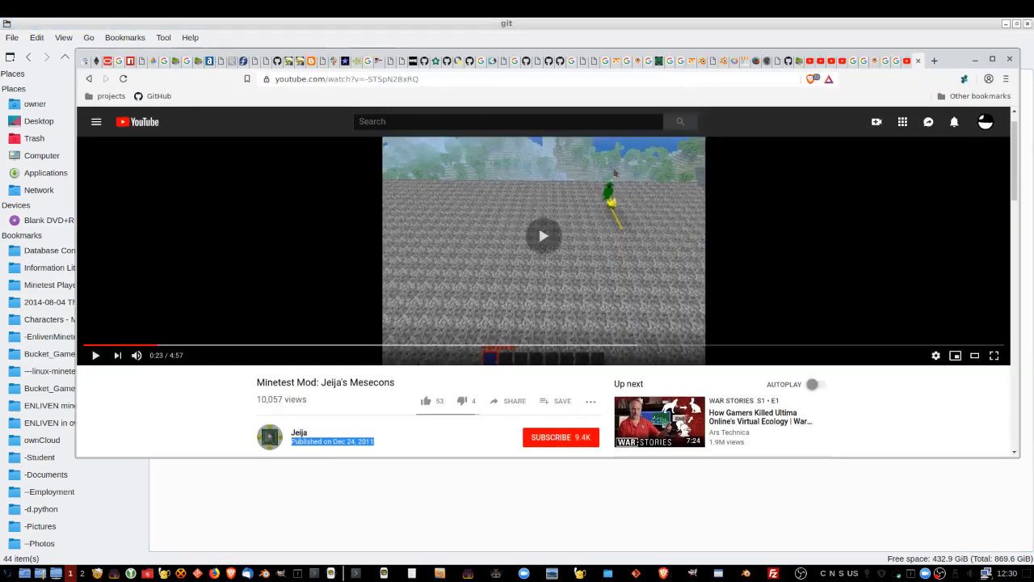
{"action": "left_click", "coordinate": [599, 234]}
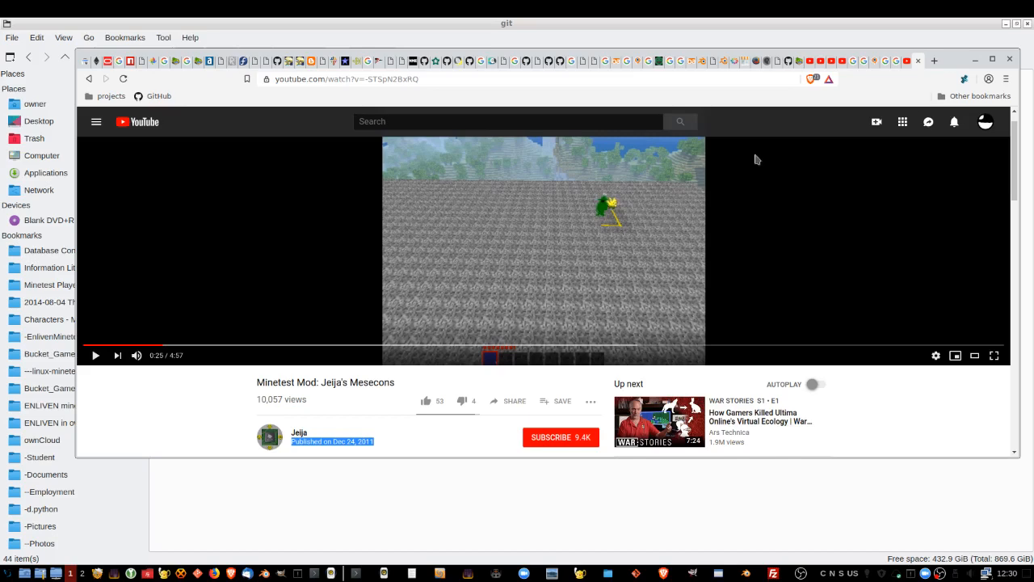
{"action": "left_click", "coordinate": [977, 61]}
- View the animal_big_red_big_red.png sprite in GIMP and the animated character model in b3view, and return to the file manager
{"action": "left_click", "coordinate": [691, 571]}
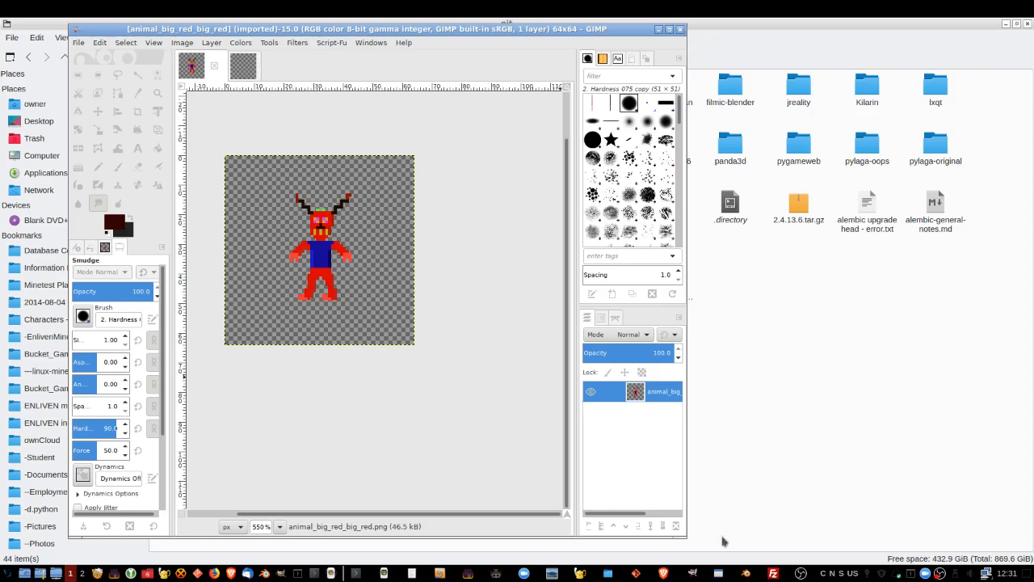
{"action": "left_click", "coordinate": [721, 574]}
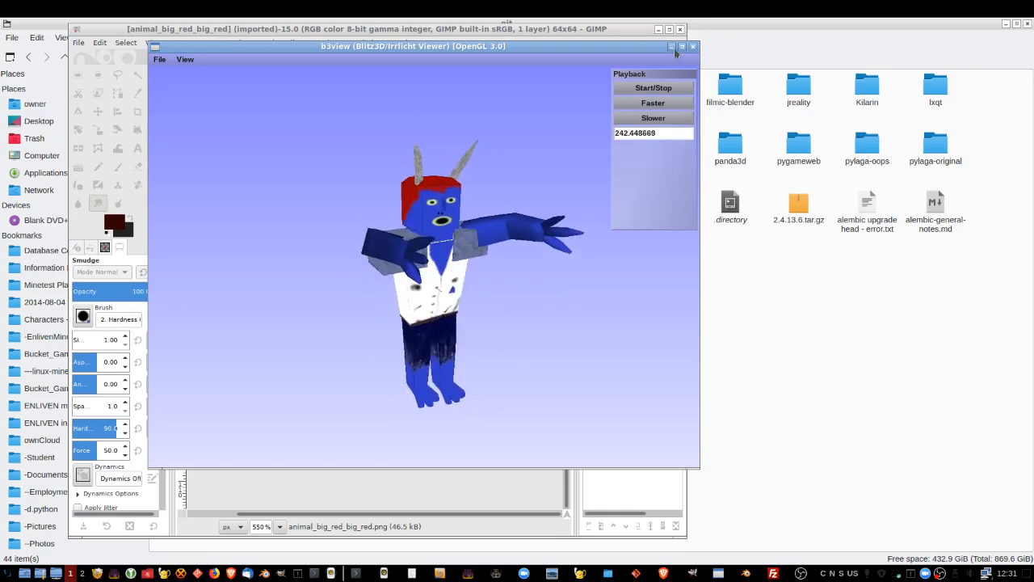
{"action": "key", "text": "alt+F4"}
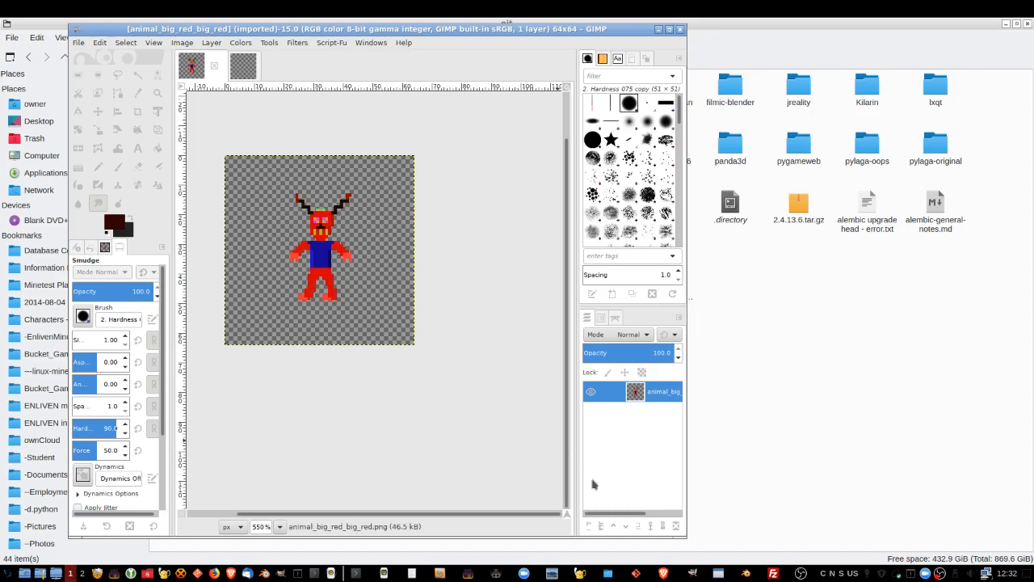
{"action": "left_click", "coordinate": [719, 574]}
{"action": "key", "text": "alt+F4"}
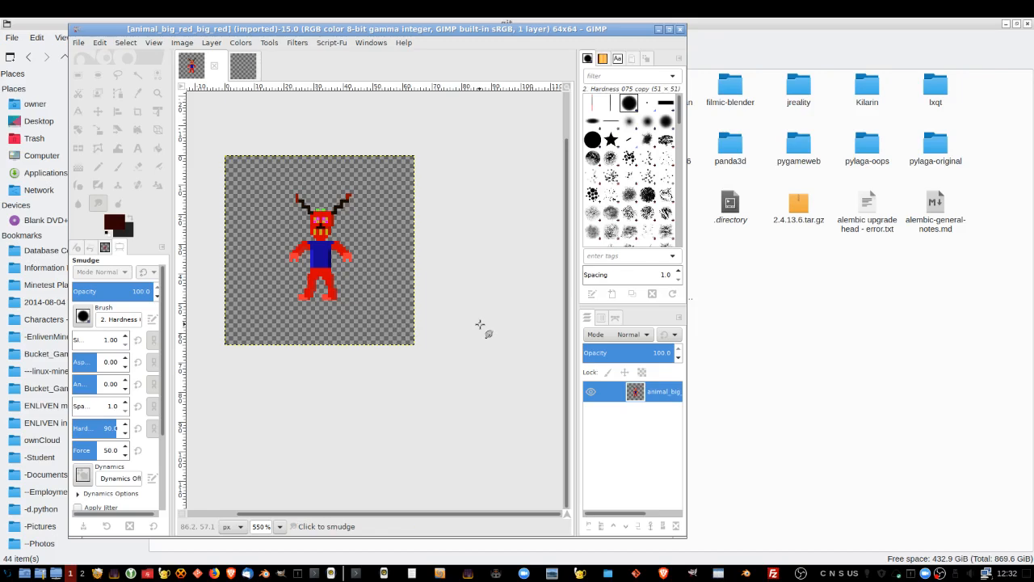
{"action": "left_click", "coordinate": [824, 278]}
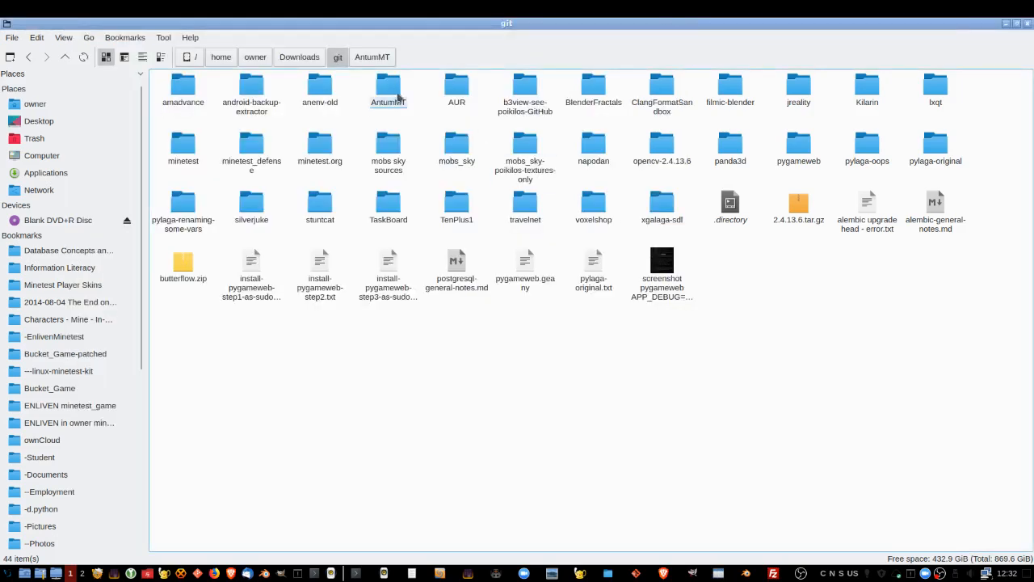
- Open the README file in the mp-animals_modpack folder inside AntumMT
{"action": "double_click", "coordinate": [389, 89]}
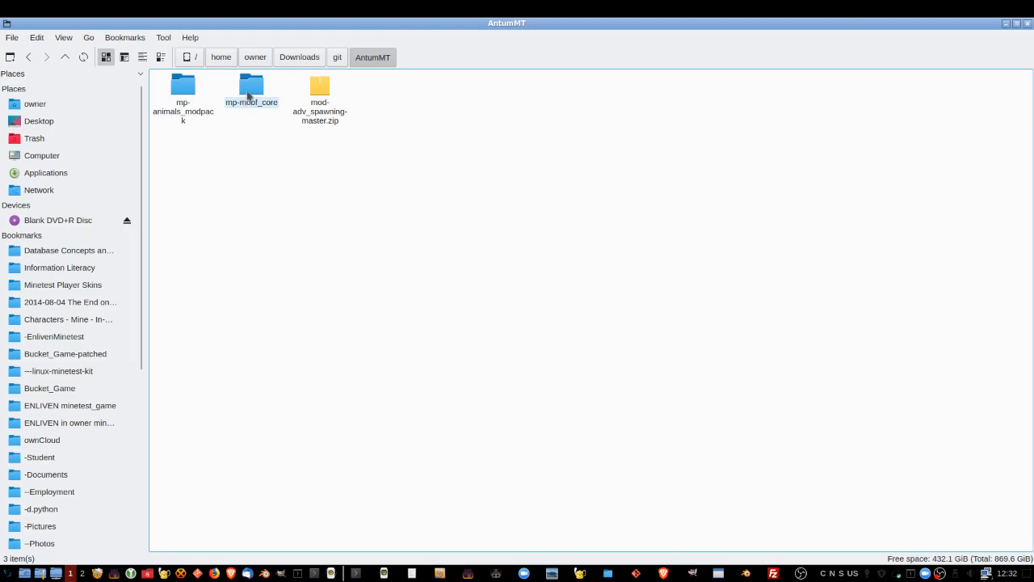
{"action": "left_click", "coordinate": [188, 95]}
{"action": "double_click", "coordinate": [188, 95]}
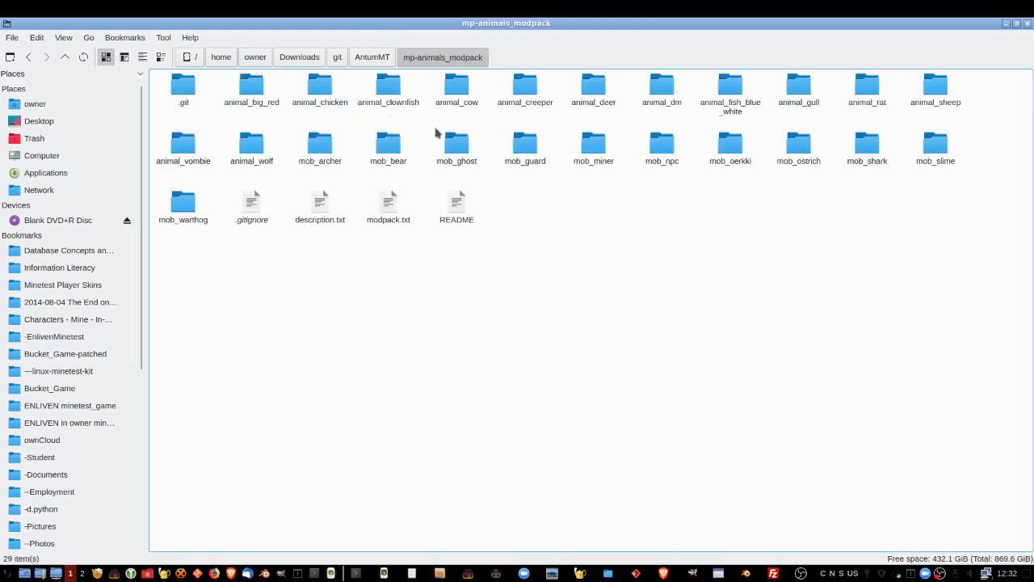
{"action": "double_click", "coordinate": [457, 212]}
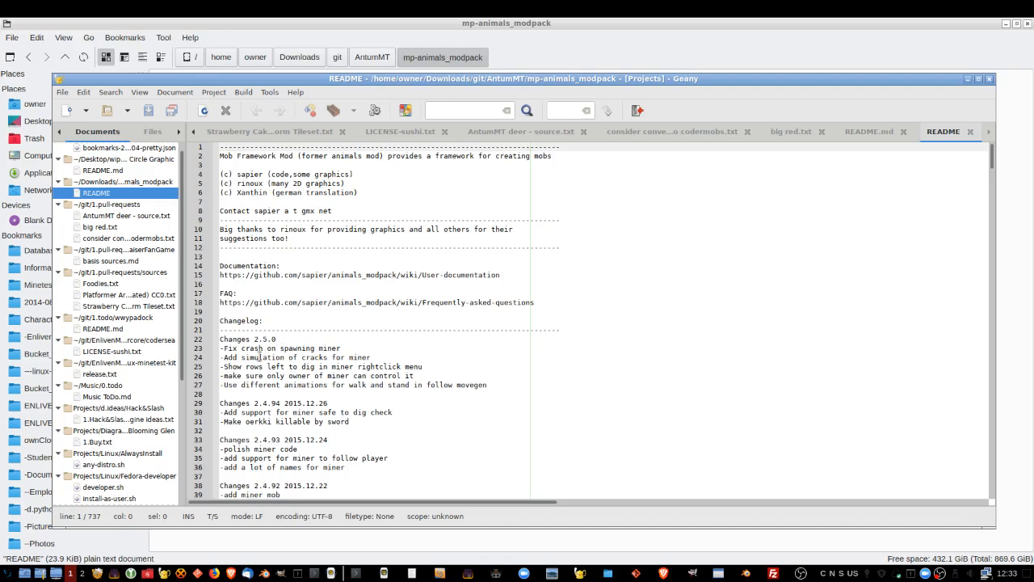
- Search the README for "red" and go through the matches to the changelog entry about the big_red mesh
{"action": "scroll", "coordinate": [259, 356], "scroll_direction": "down", "scroll_amount": 5}
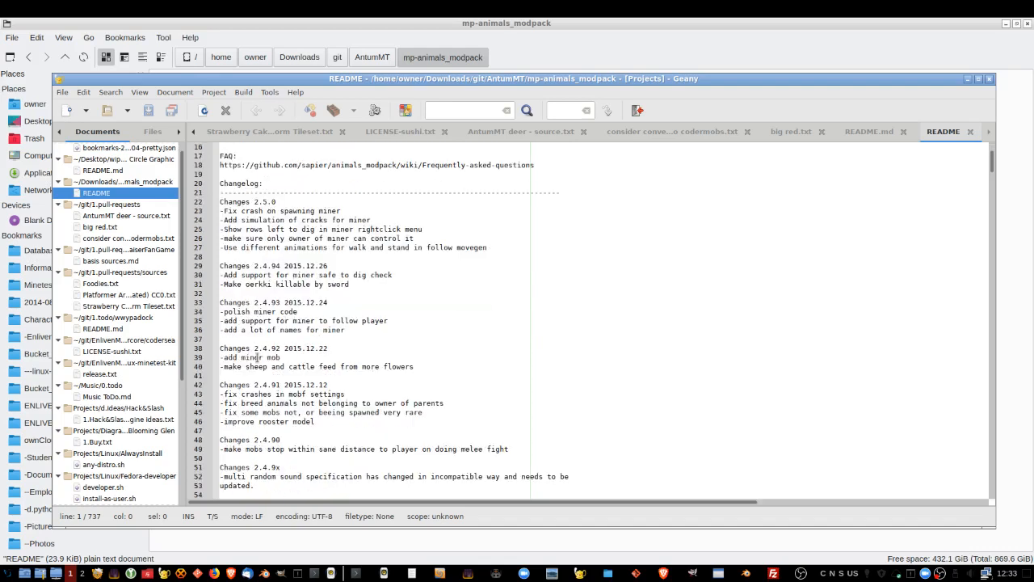
{"action": "left_click", "coordinate": [356, 284]}
{"action": "key", "text": "ctrl+f"}
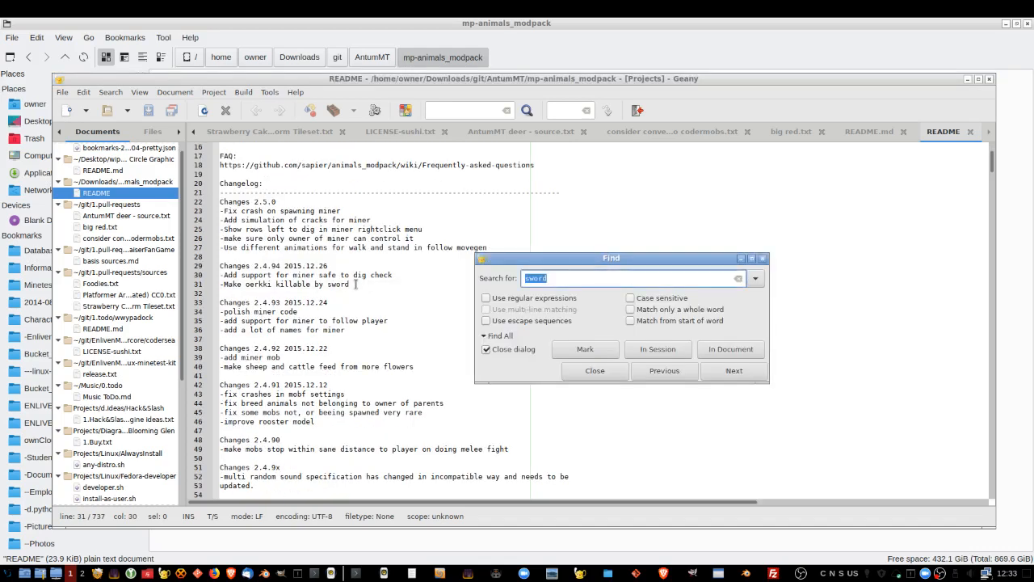
{"action": "type", "text": "reg"}
{"action": "key", "text": "Return"}
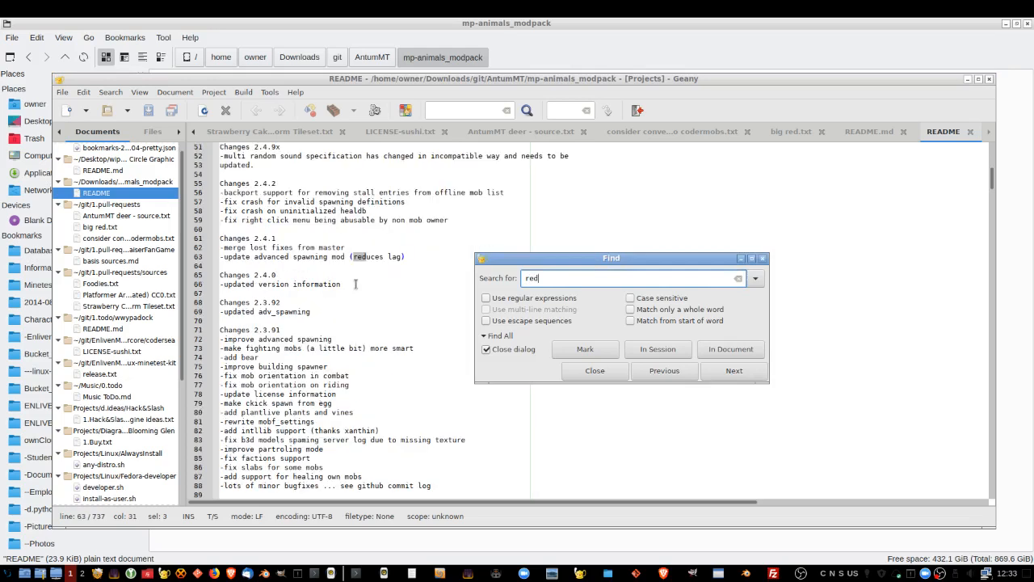
{"action": "left_click", "coordinate": [732, 372]}
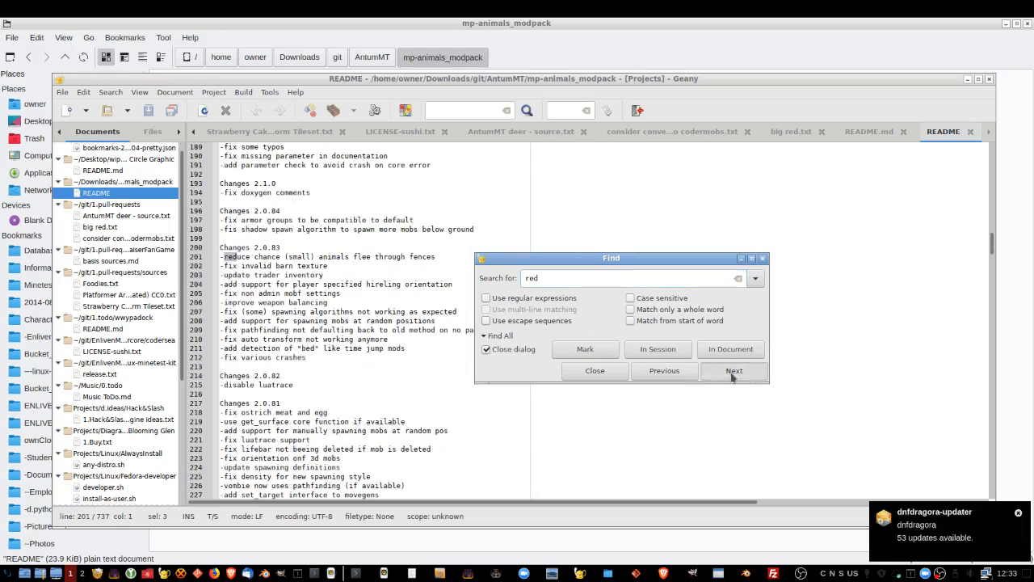
{"action": "left_click", "coordinate": [733, 372]}
{"action": "left_click", "coordinate": [733, 372]}
{"action": "left_click", "coordinate": [732, 371]}
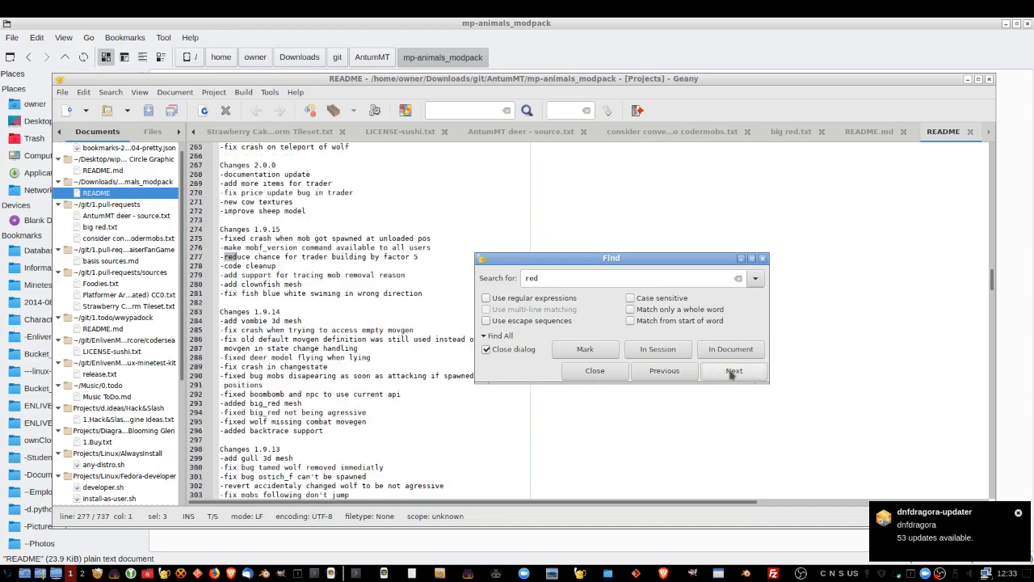
{"action": "left_click", "coordinate": [733, 372]}
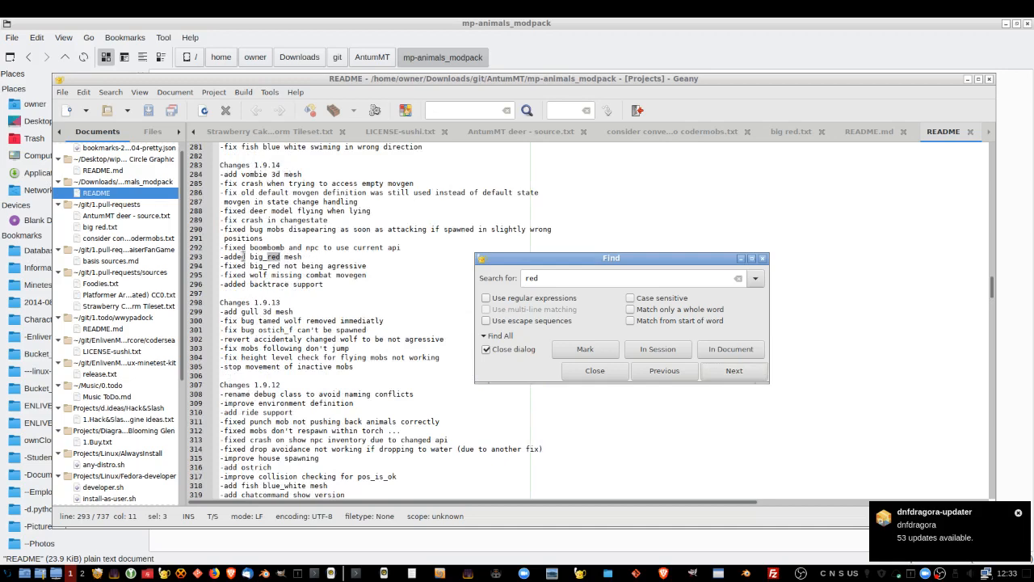
- Review the credits at the beginning of the README, close the search dialog and minimize Geany
{"action": "scroll", "coordinate": [302, 256], "scroll_direction": "up", "scroll_amount": 5}
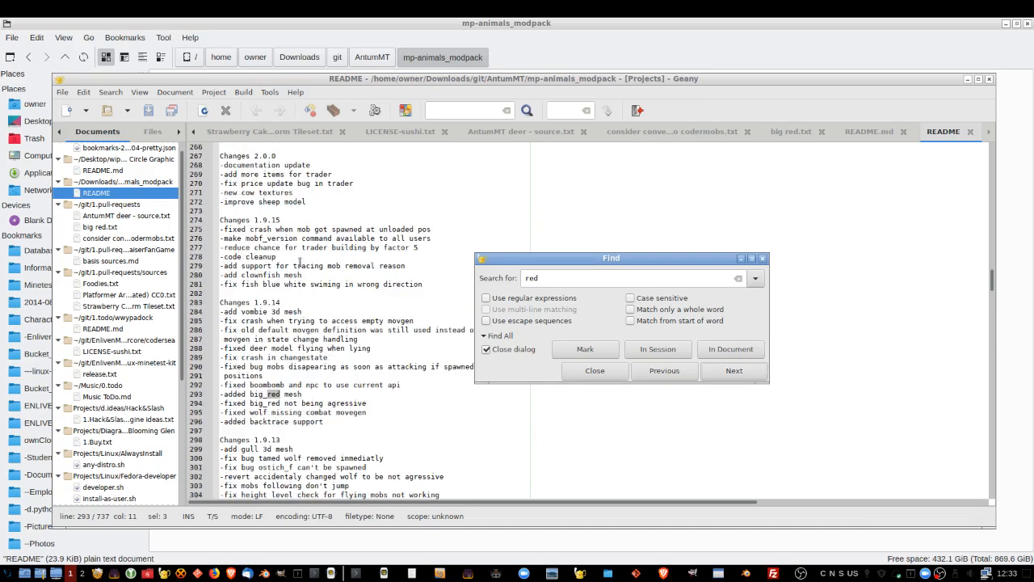
{"action": "scroll", "coordinate": [283, 329], "scroll_direction": "up", "scroll_amount": 20}
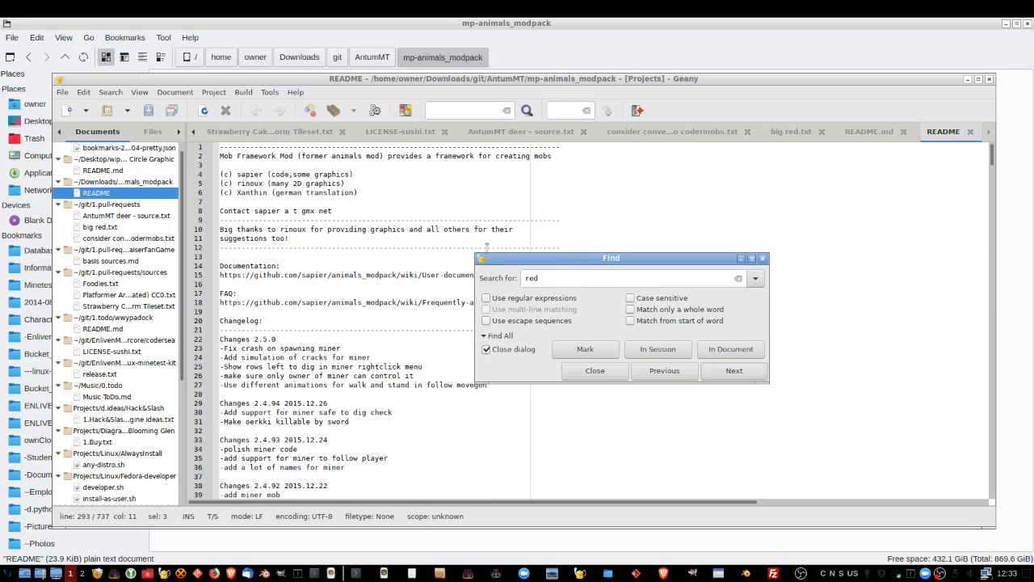
{"action": "left_click", "coordinate": [762, 258]}
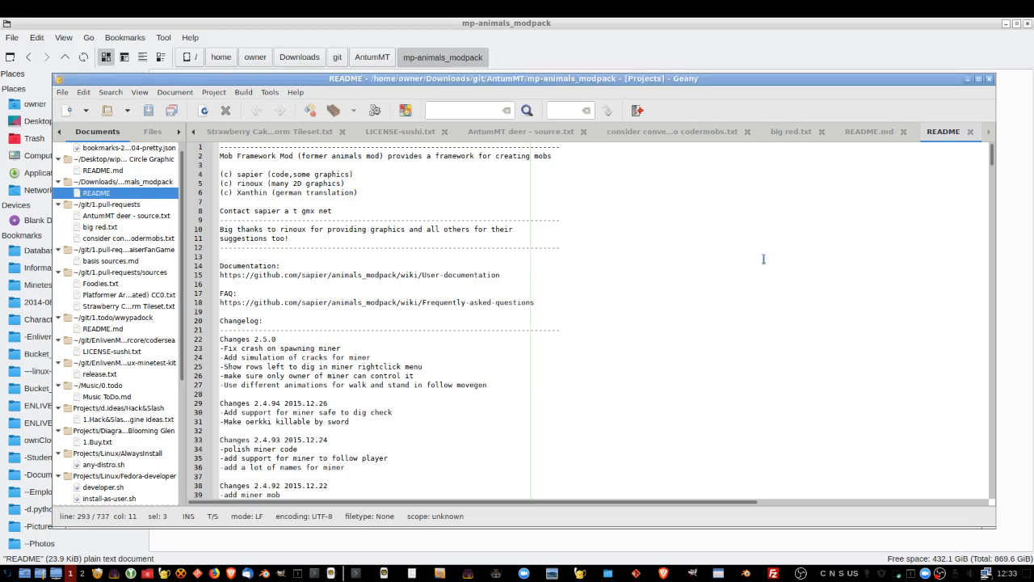
{"action": "left_click", "coordinate": [969, 79]}
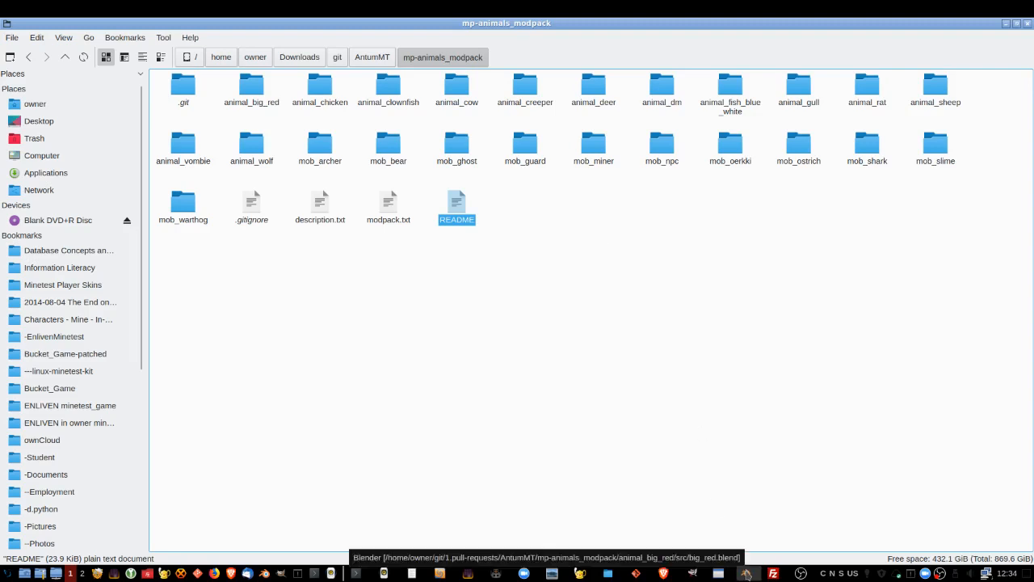
- Bring up b3view and the GIMP sprite image, placing the b3view model beside the sprite for comparison
{"action": "left_click", "coordinate": [717, 573]}
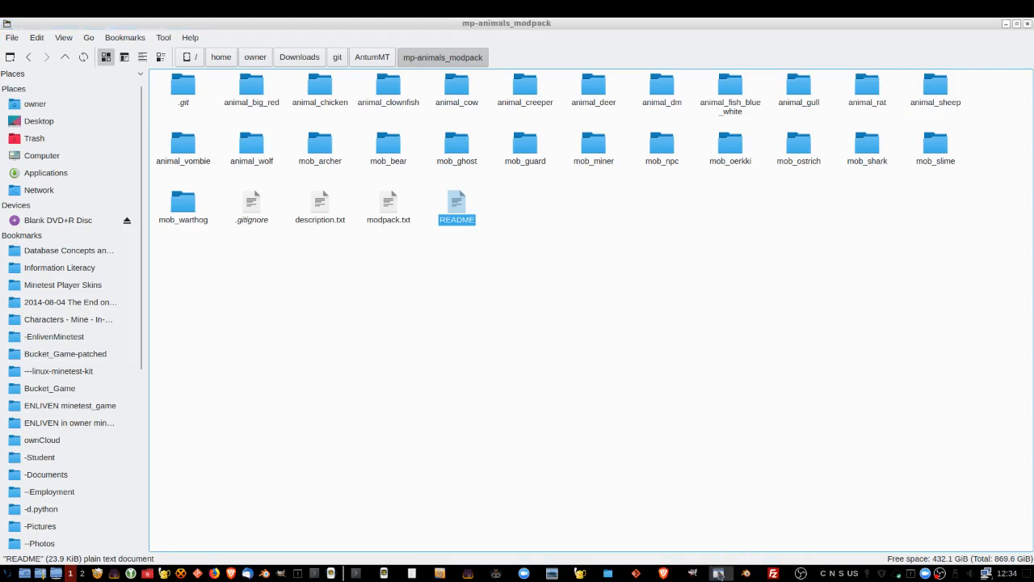
{"action": "left_click_drag", "start_coordinate": [381, 49], "coordinate": [692, 60]}
{"action": "left_click", "coordinate": [693, 573]}
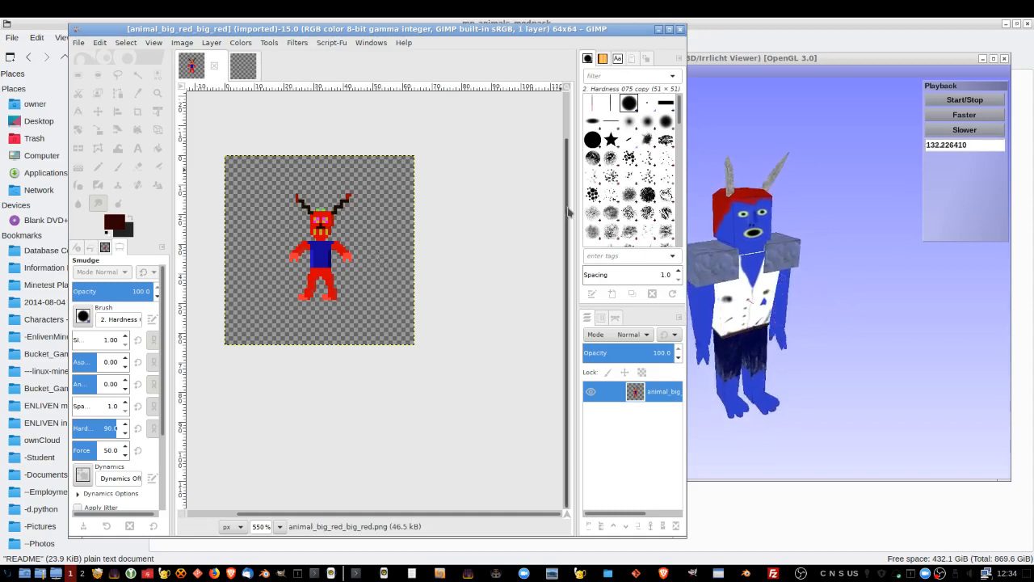
{"action": "scroll", "coordinate": [569, 214], "scroll_direction": "up", "scroll_amount": 2}
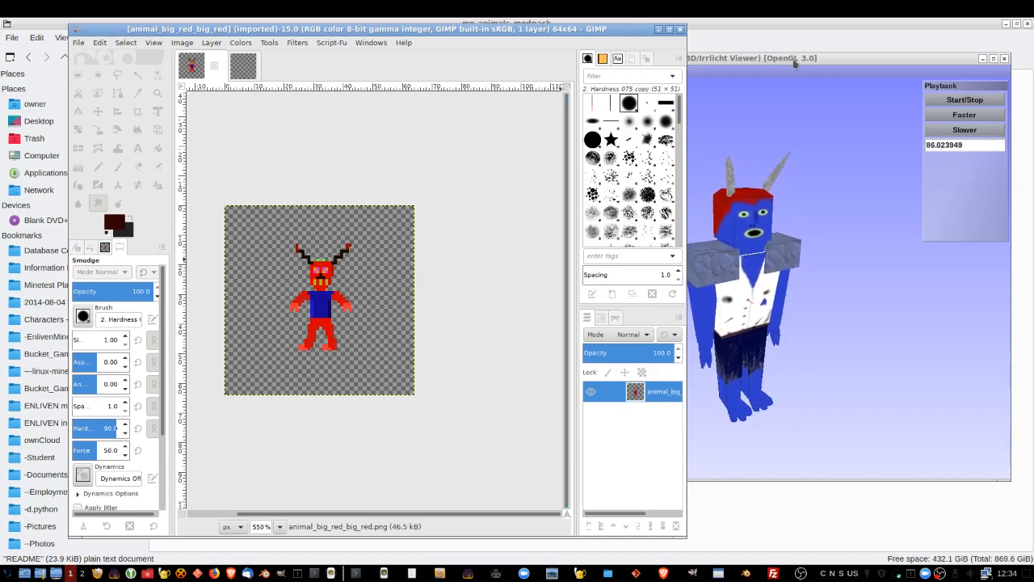
- Switch to Blender and compare the big_red.blend model with the b3view character and the GIMP sprite
{"action": "left_click", "coordinate": [746, 574]}
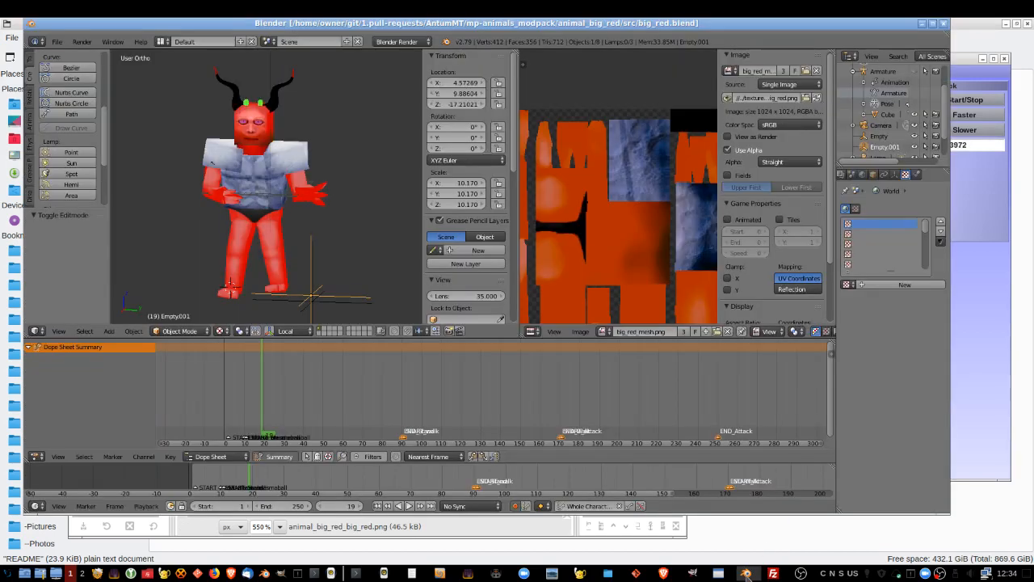
{"action": "left_click_drag", "start_coordinate": [288, 201], "coordinate": [271, 215]}
{"action": "left_click", "coordinate": [953, 338]}
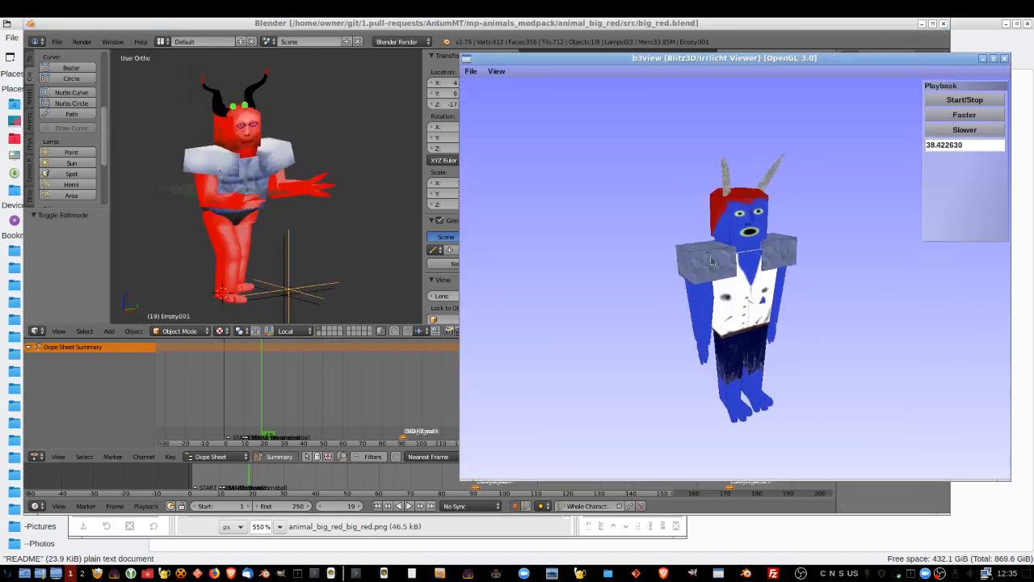
{"action": "left_click_drag", "start_coordinate": [238, 280], "coordinate": [236, 98]}
{"action": "left_click_drag", "start_coordinate": [210, 23], "coordinate": [591, 49]}
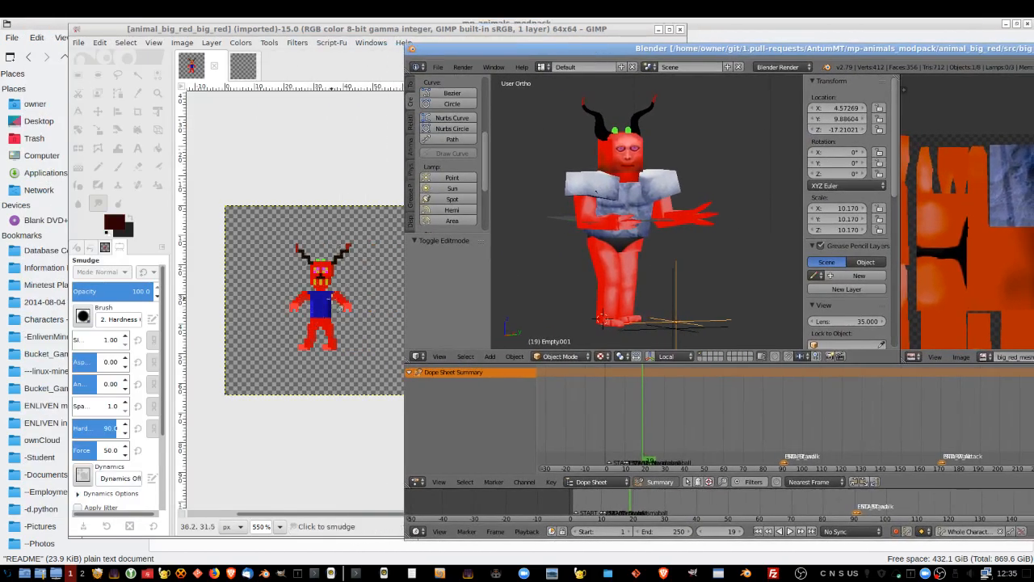
{"action": "left_click_drag", "start_coordinate": [703, 48], "coordinate": [364, 38]}
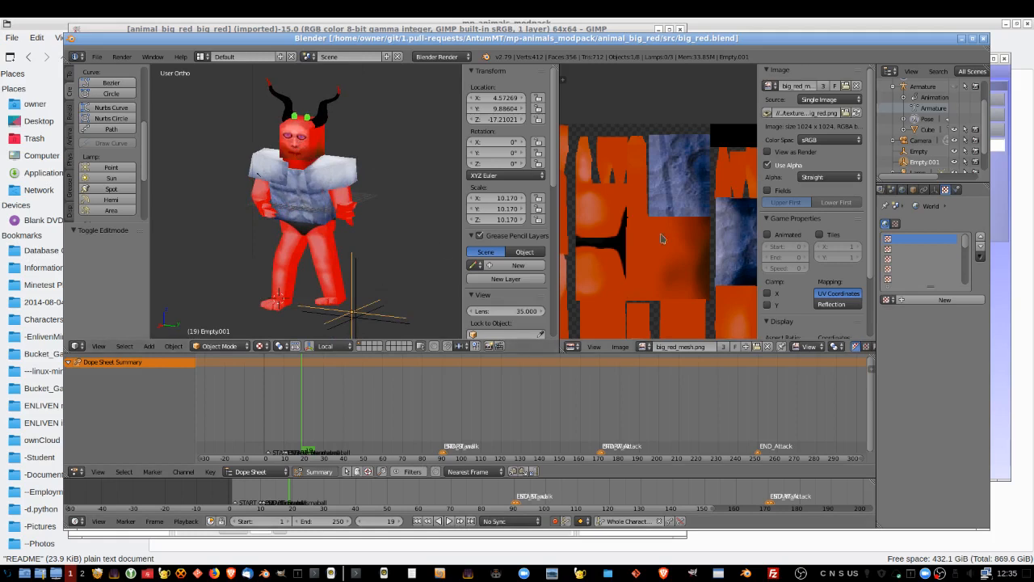
- Inspect the whole big_red_mesh.png texture and play the model's animation, restarting it from near the first frames
{"action": "scroll", "coordinate": [703, 250], "scroll_direction": "down", "scroll_amount": 5}
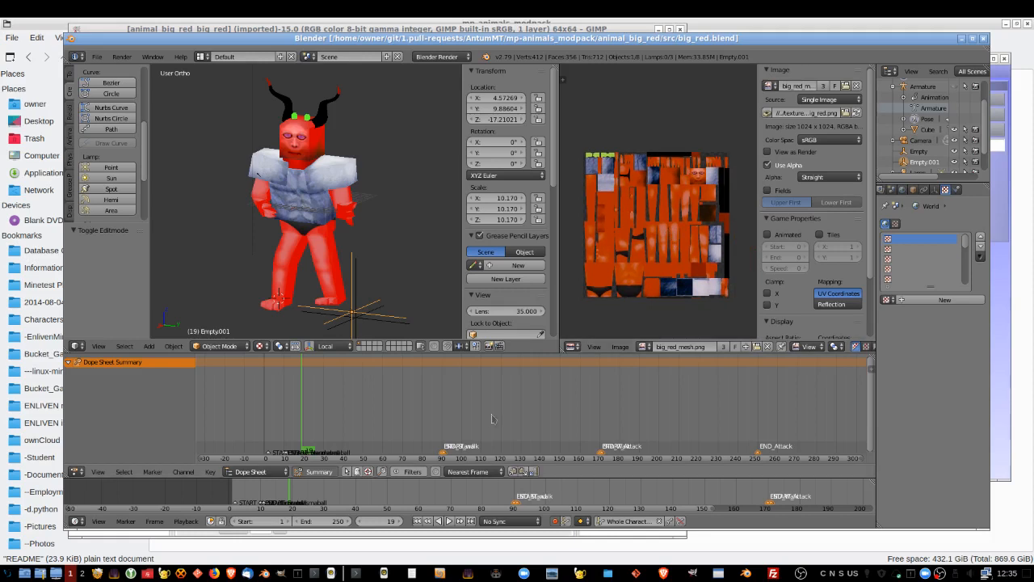
{"action": "left_click", "coordinate": [449, 520]}
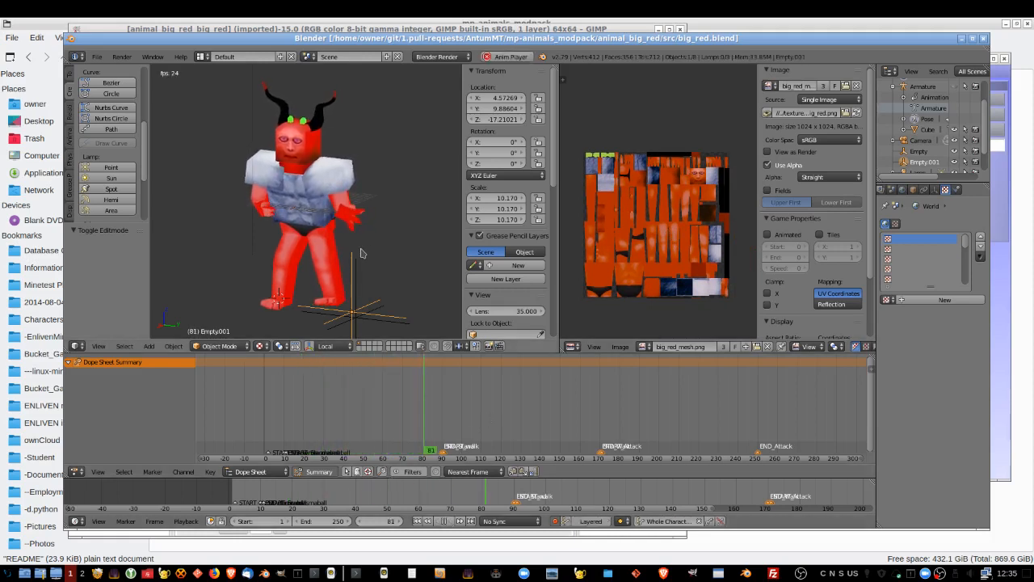
{"action": "left_click_drag", "start_coordinate": [433, 490], "coordinate": [270, 489]}
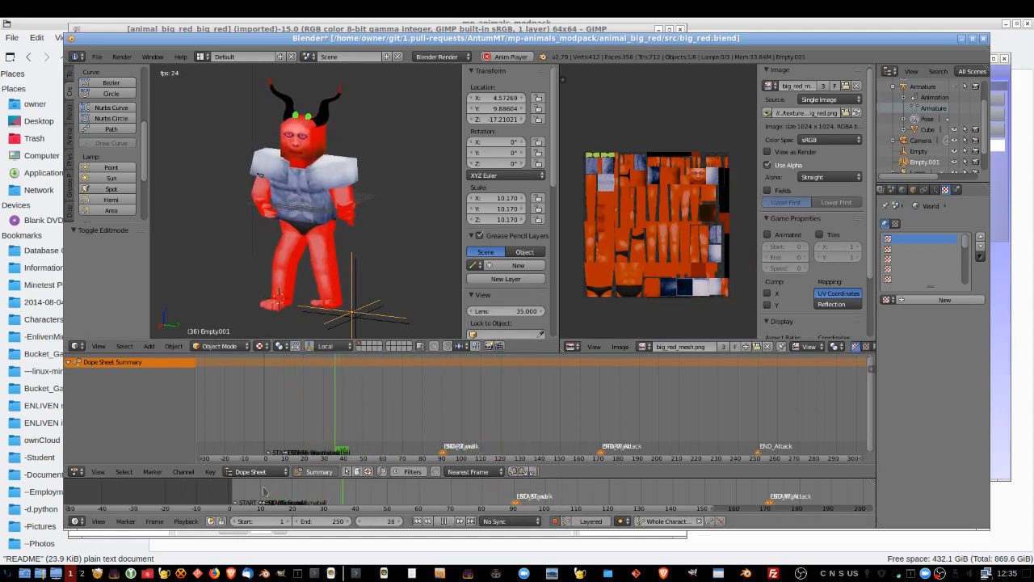
{"action": "left_click_drag", "start_coordinate": [326, 490], "coordinate": [233, 496]}
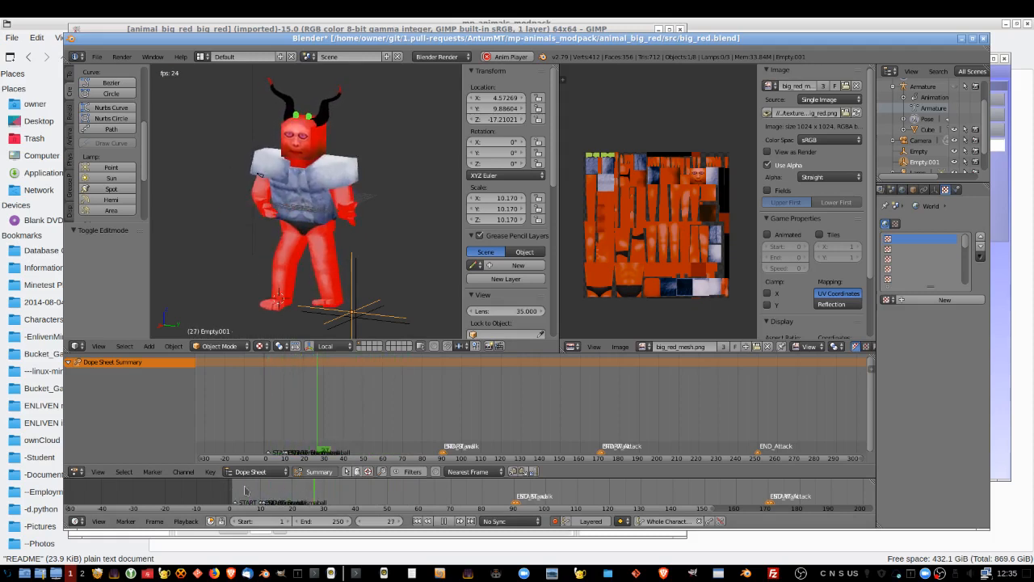
{"action": "key", "text": "alt+a"}
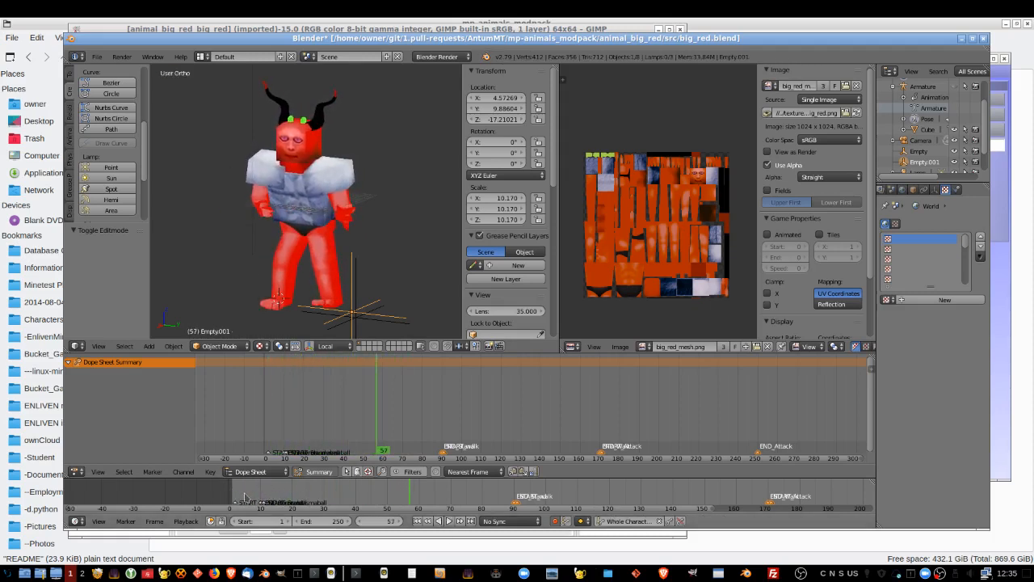
{"action": "left_click", "coordinate": [241, 496]}
{"action": "key", "text": "alt+a"}
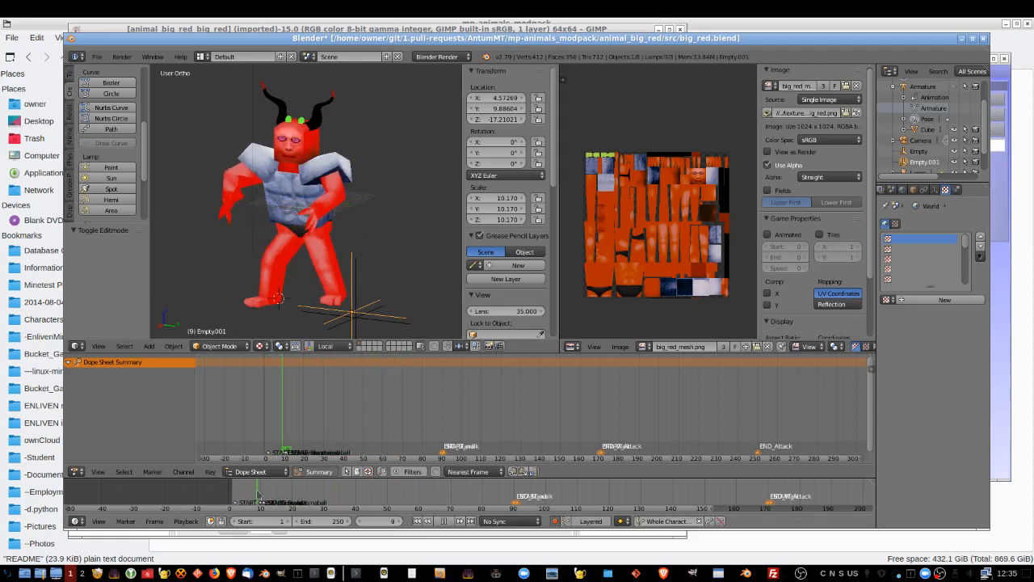
- Scrub the animation to frame 22, examine the timeline markers and view the big_red model from another angle
{"action": "left_click_drag", "start_coordinate": [267, 493], "coordinate": [300, 497]}
{"action": "scroll", "coordinate": [267, 495], "scroll_direction": "up", "scroll_amount": 3}
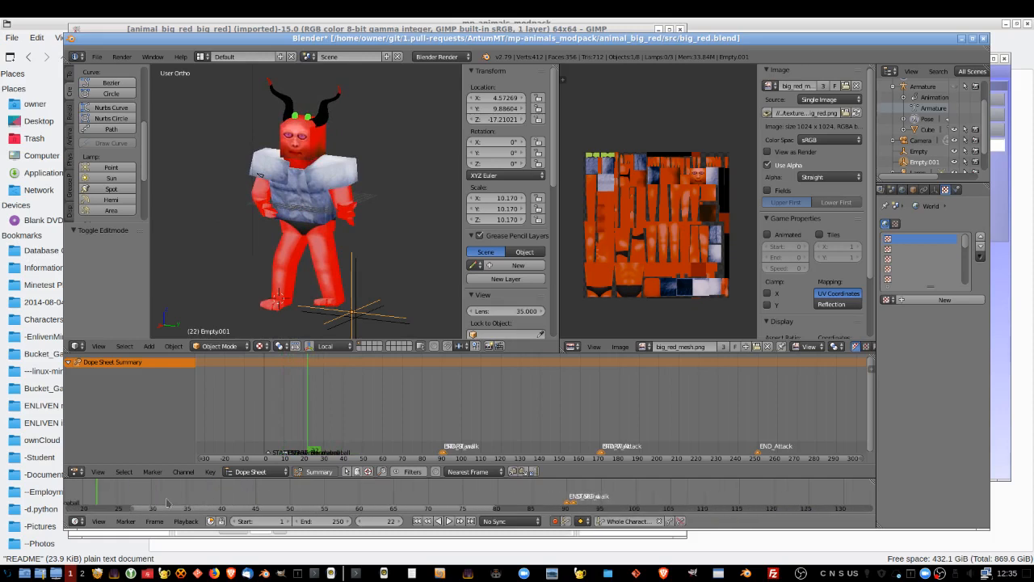
{"action": "left_click_drag", "start_coordinate": [168, 502], "coordinate": [364, 501]}
{"action": "scroll", "coordinate": [304, 501], "scroll_direction": "down", "scroll_amount": 3}
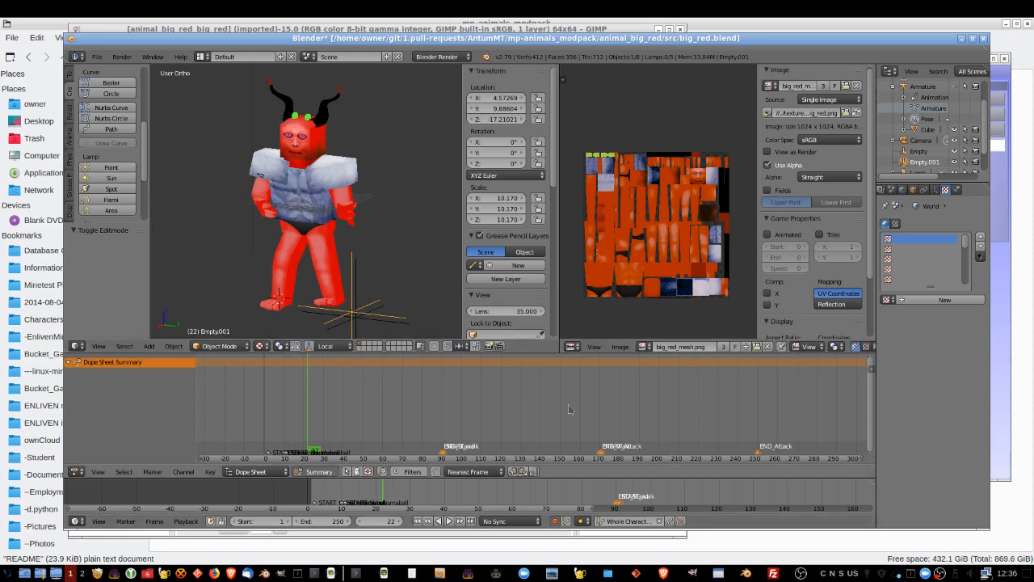
{"action": "left_click_drag", "start_coordinate": [311, 218], "coordinate": [368, 186]}
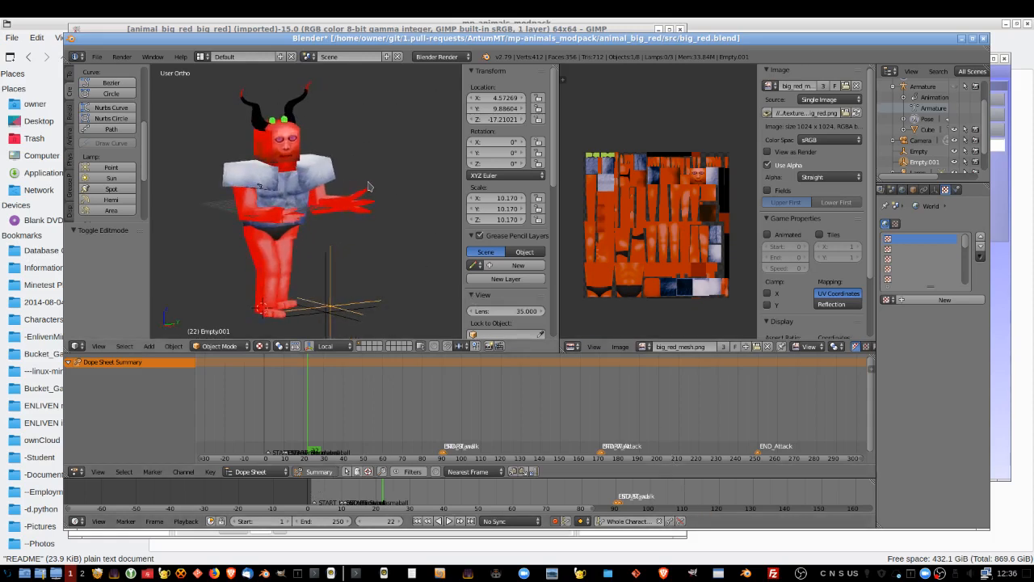